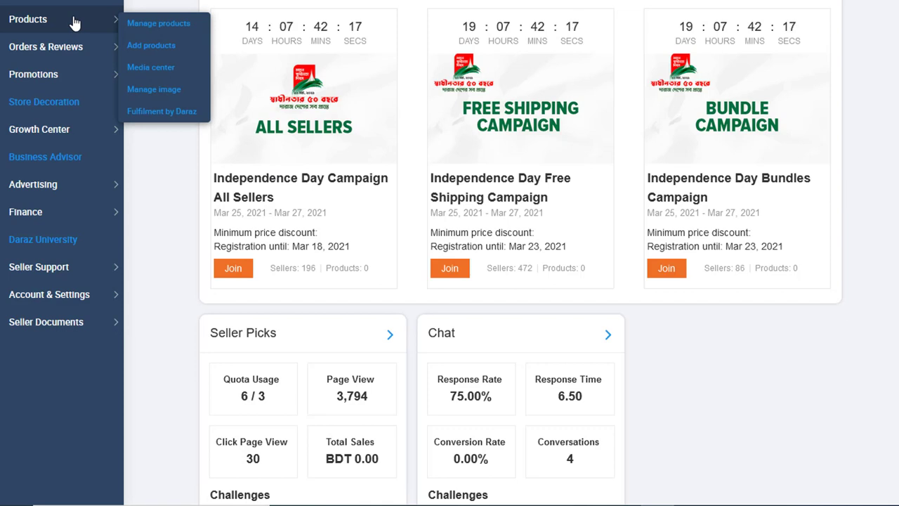
# Open the Seller Picks promotion page.
pyautogui.moveTo(61, 74)
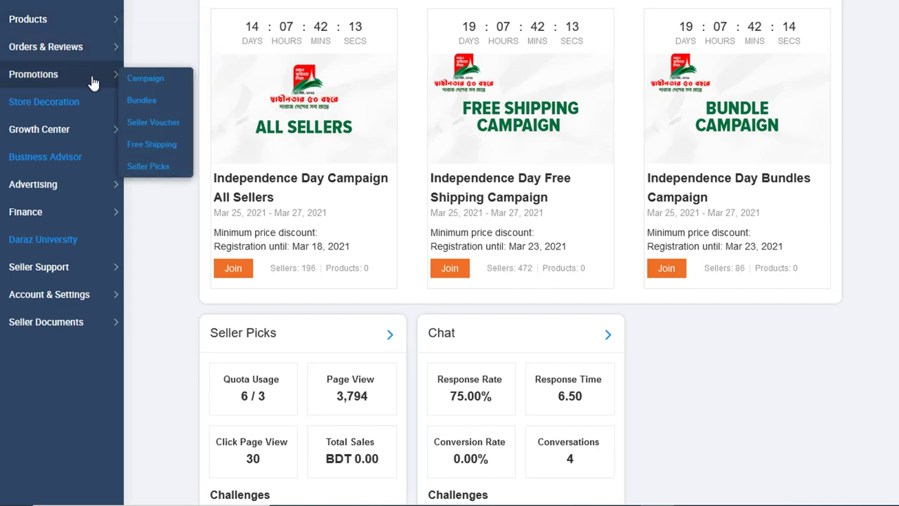
pyautogui.click(148, 167)
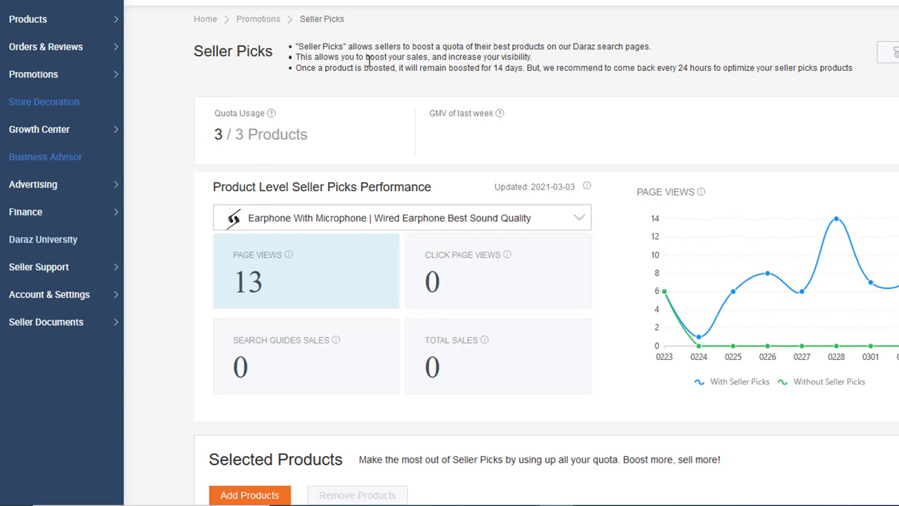
# Review the Seller Picks performance of the iPhone 6 Plus battery and the A399 PD Power Bank 20000mAh, plus the selected products list.
pyautogui.scroll(-2, 455, 245)
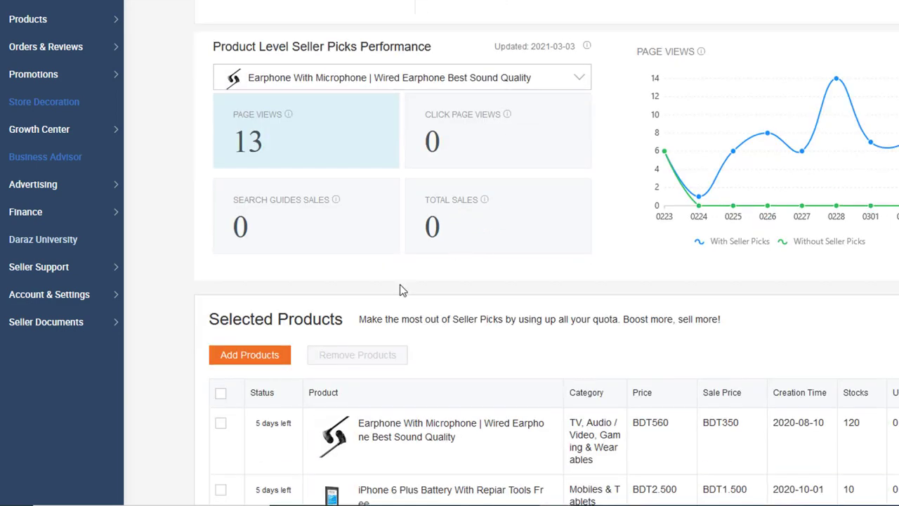
pyautogui.click(221, 421)
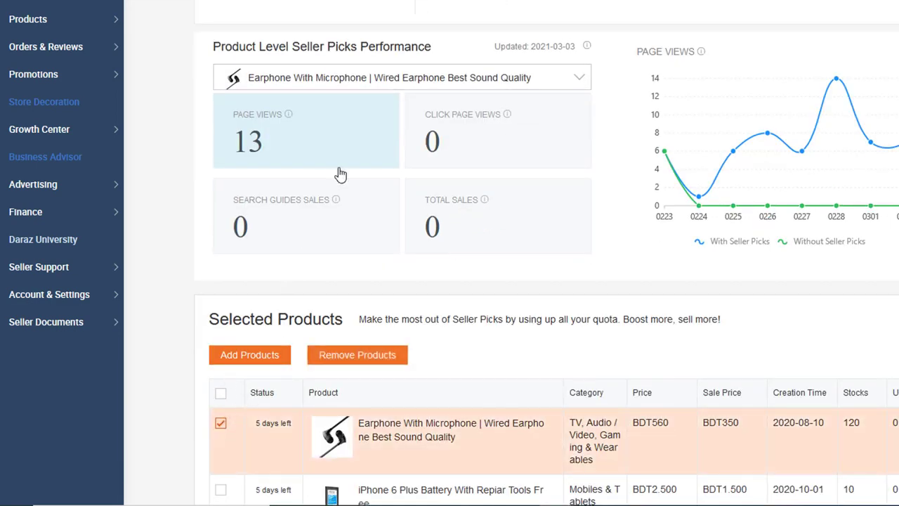
pyautogui.click(220, 423)
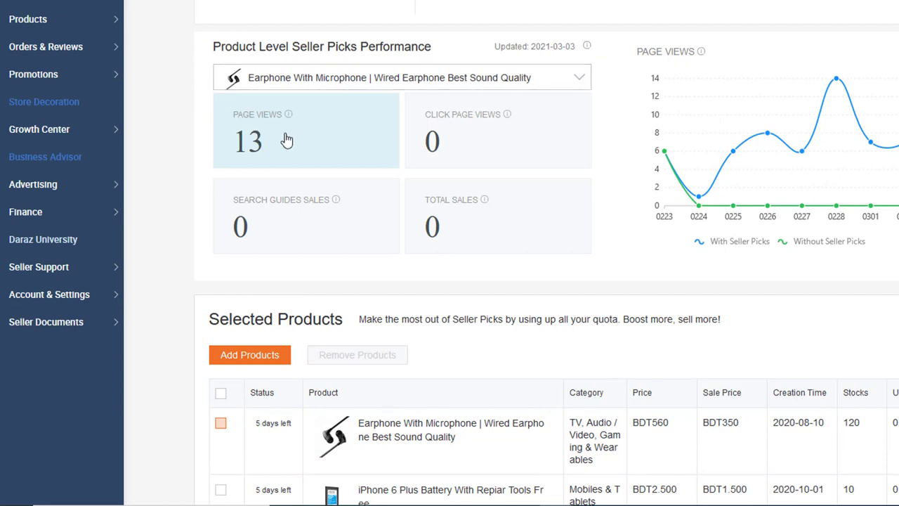
pyautogui.click(476, 78)
pyautogui.click(321, 140)
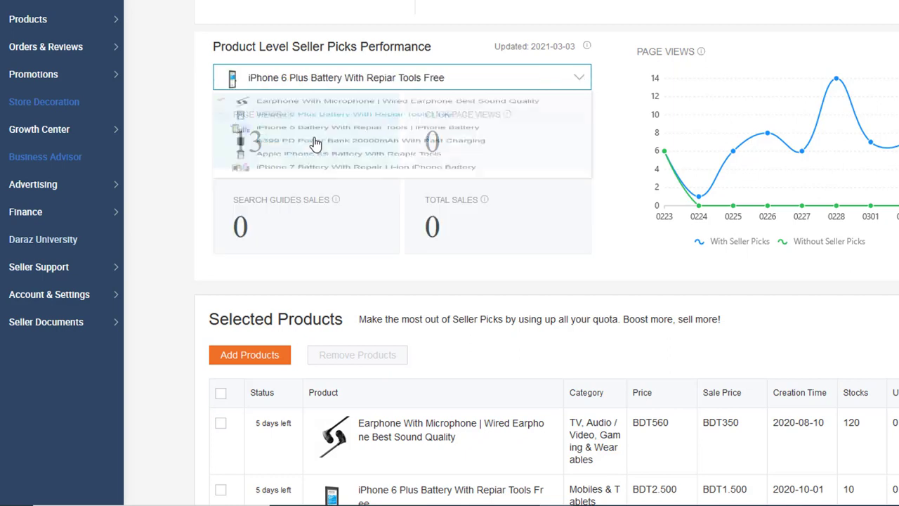
pyautogui.click(416, 86)
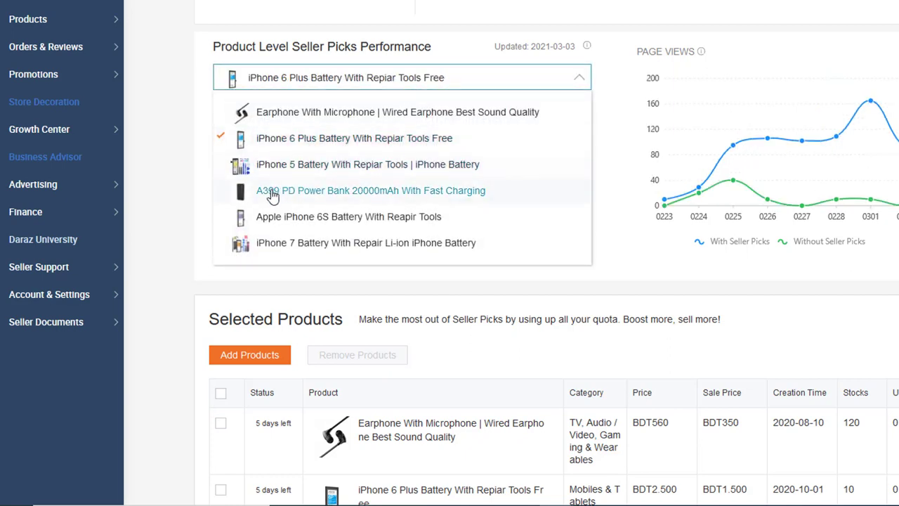
pyautogui.click(266, 190)
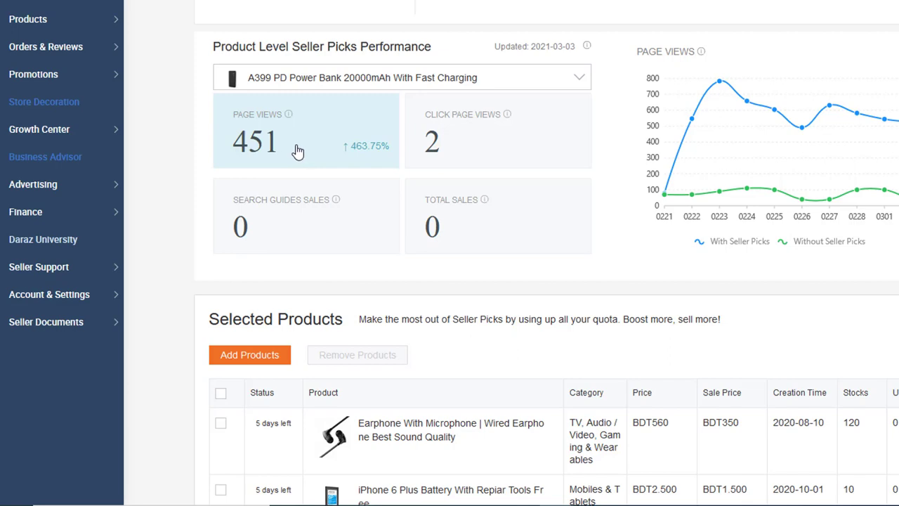
pyautogui.scroll(-4, 298, 151)
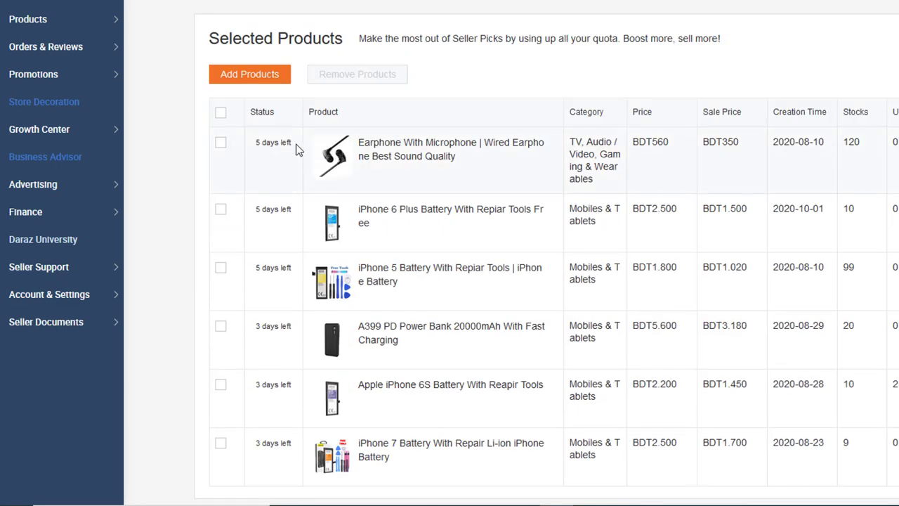
pyautogui.scroll(5, 298, 150)
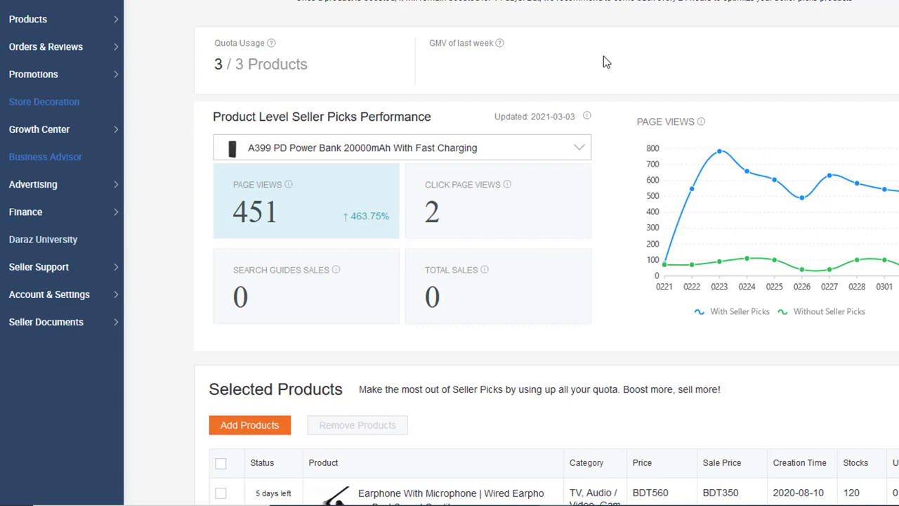
# Remove all six currently selected products from Seller Picks.
pyautogui.scroll(-3, 458, 229)
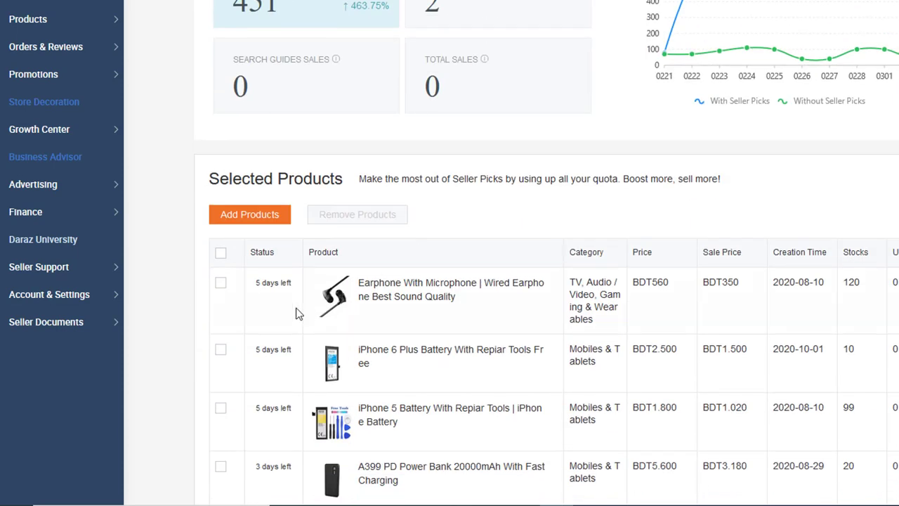
pyautogui.click(221, 283)
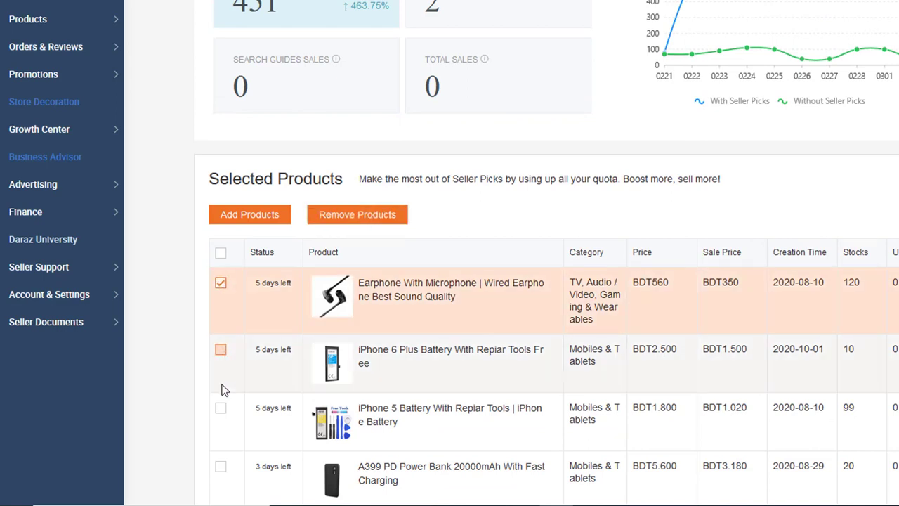
pyautogui.click(220, 349)
pyautogui.scroll(-3, 229, 386)
pyautogui.click(220, 224)
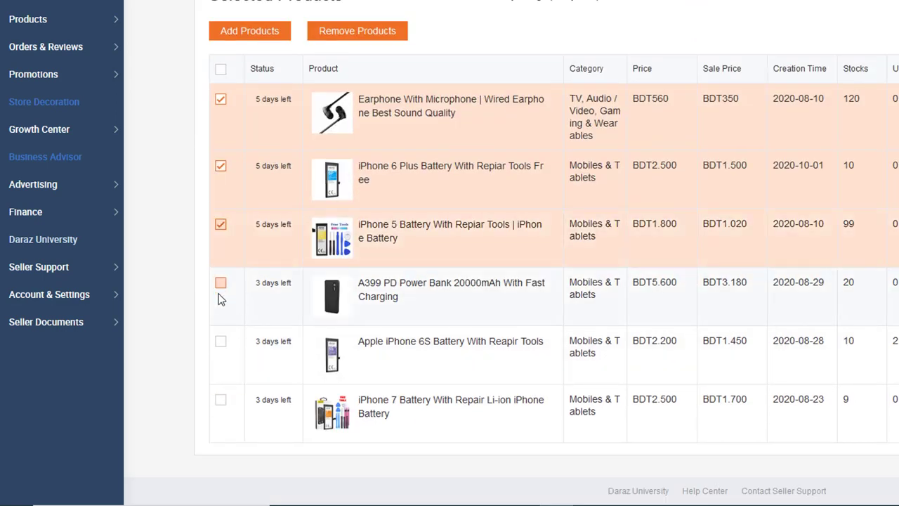
pyautogui.click(221, 283)
pyautogui.click(221, 341)
pyautogui.click(221, 399)
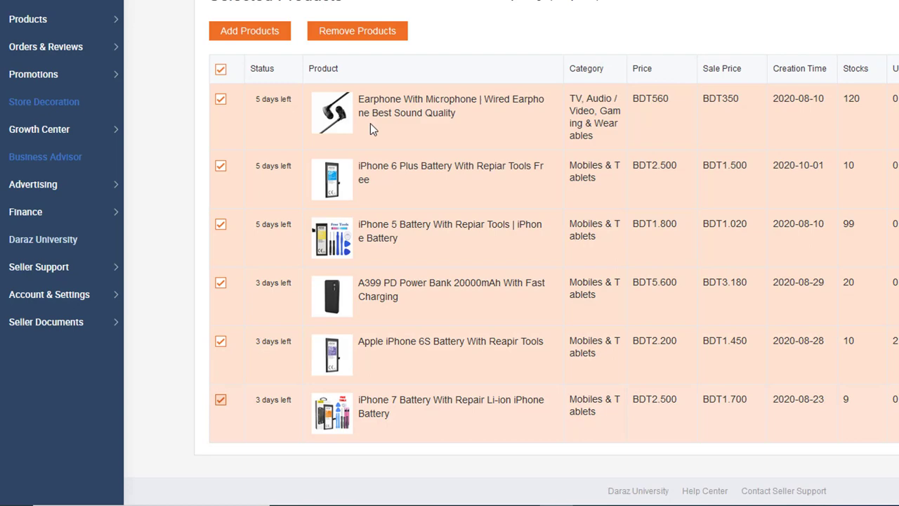
pyautogui.click(366, 32)
pyautogui.click(588, 271)
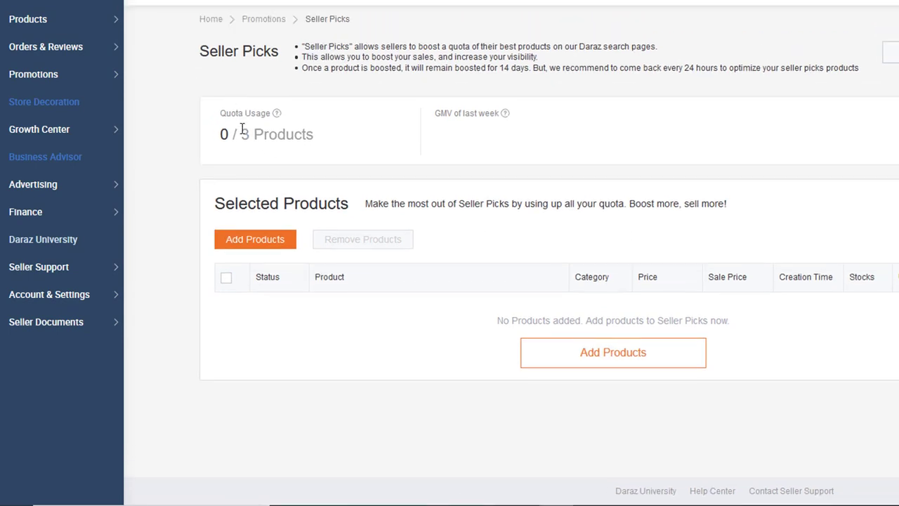
pyautogui.moveTo(242, 130); pyautogui.dragTo(252, 138)
pyautogui.click(462, 242)
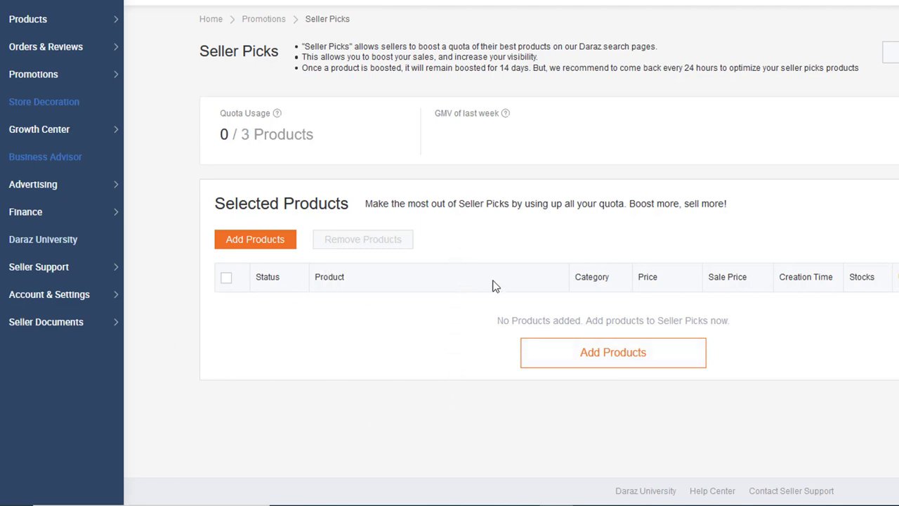
# Add the A399 20000 mAh 5-port power bank, the iPhone 6 Plus battery and the Aspor volume-adjustment earphone to Seller Picks.
pyautogui.click(562, 356)
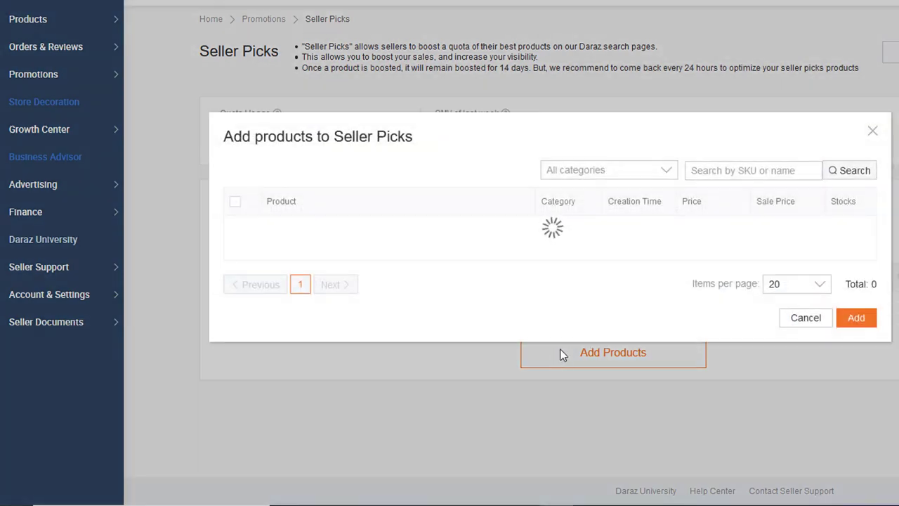
pyautogui.scroll(-15, 476, 248)
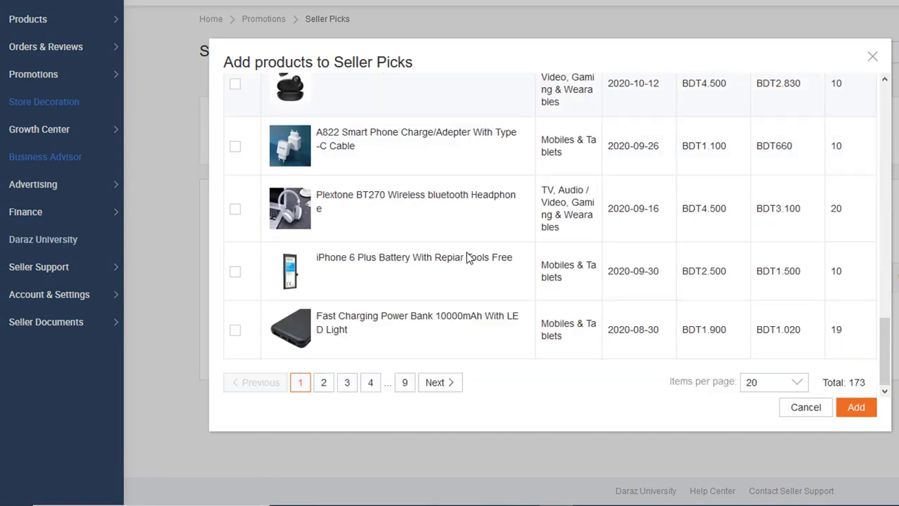
pyautogui.scroll(2, 371, 223)
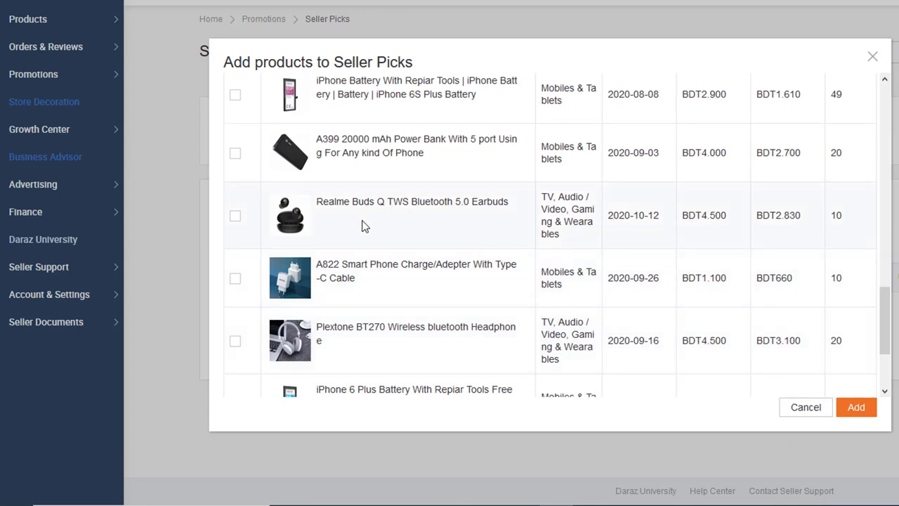
pyautogui.click(236, 154)
pyautogui.scroll(-2, 444, 297)
pyautogui.scroll(-1, 443, 299)
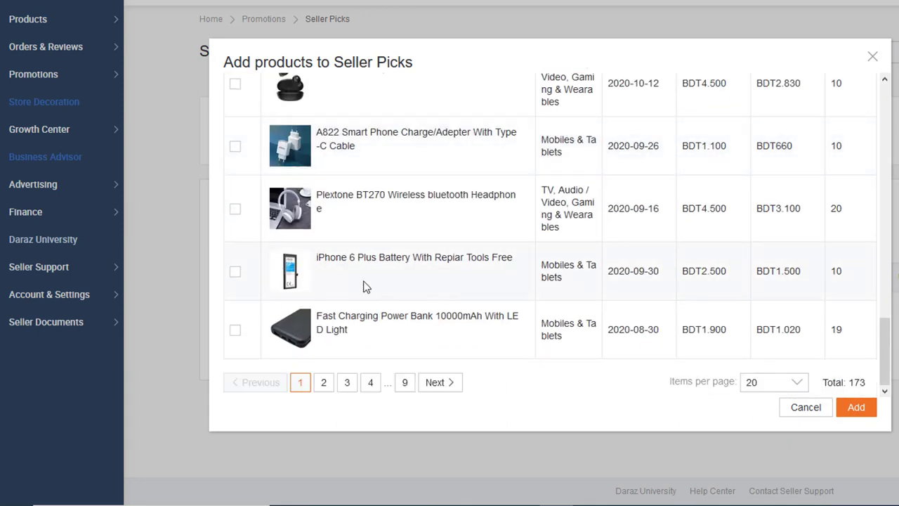
pyautogui.click(236, 274)
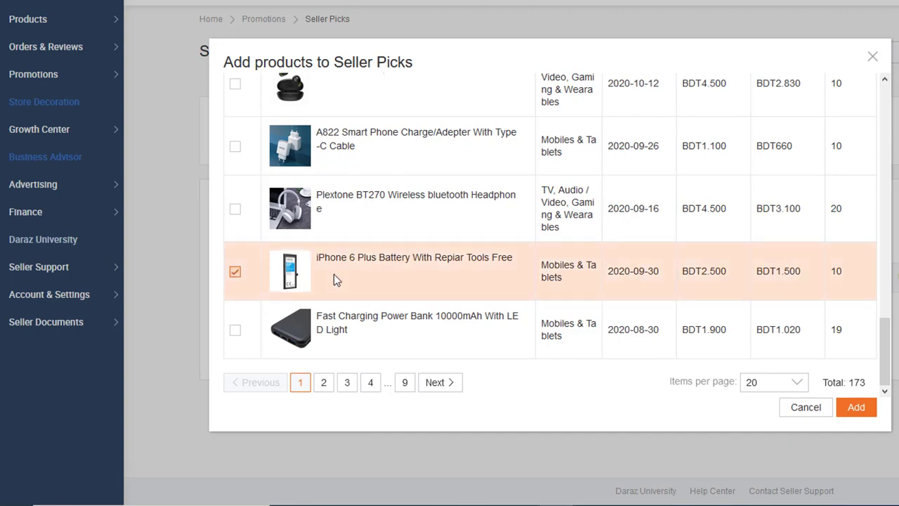
pyautogui.scroll(6, 373, 277)
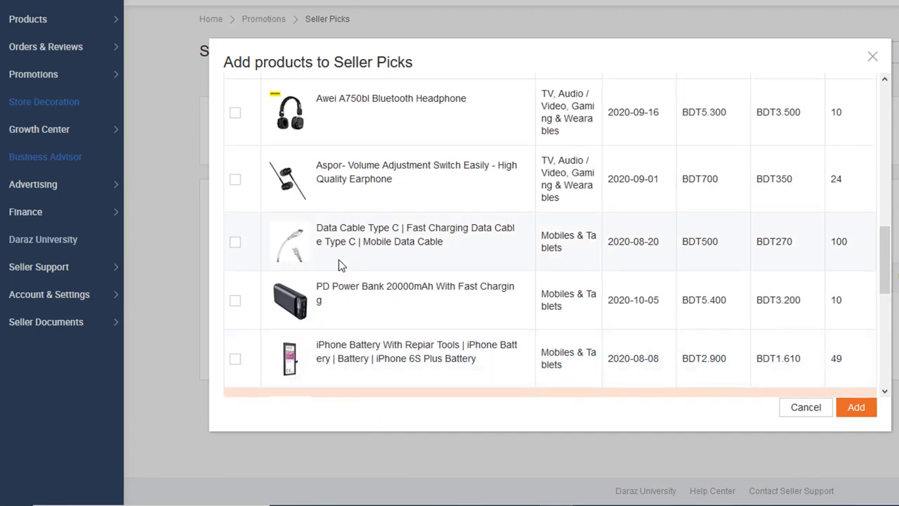
pyautogui.click(235, 181)
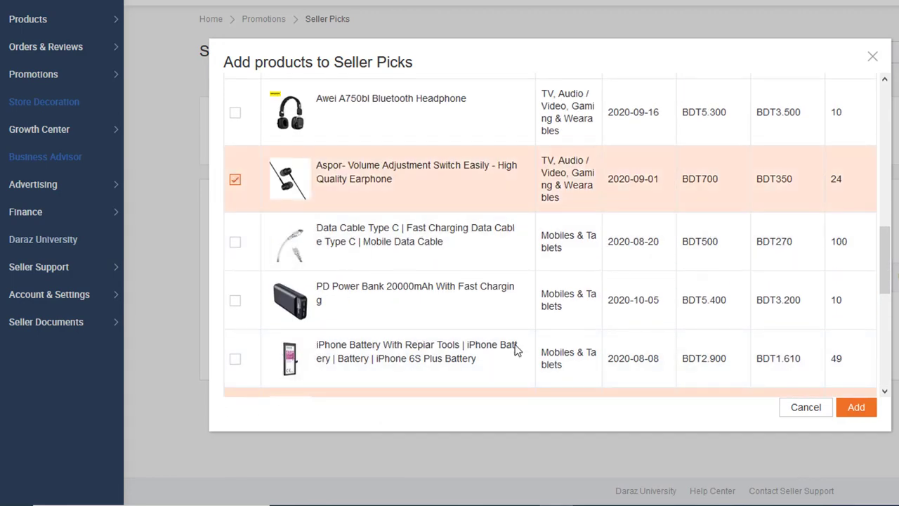
pyautogui.click(850, 407)
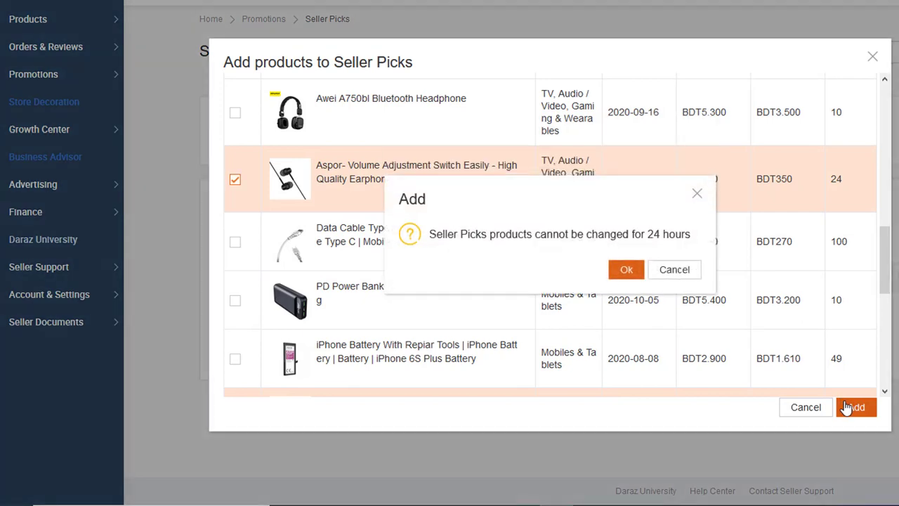
pyautogui.click(624, 271)
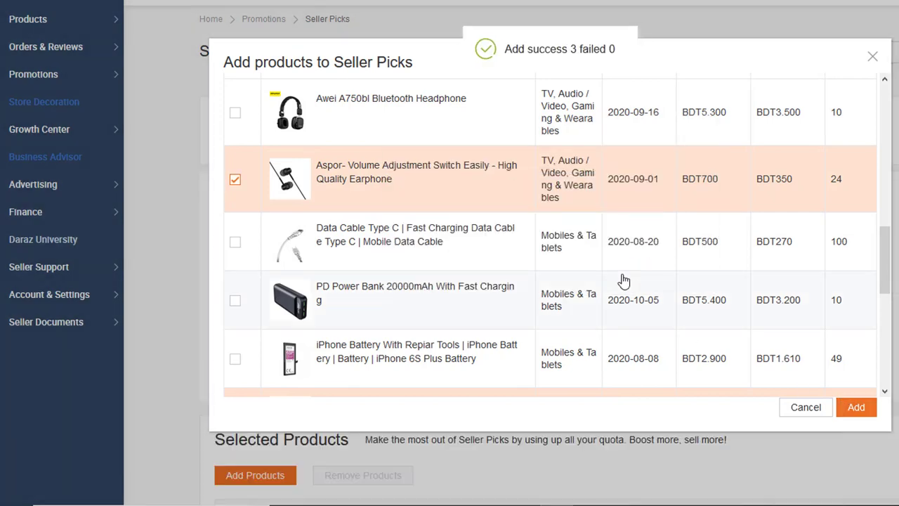
pyautogui.scroll(-4, 443, 350)
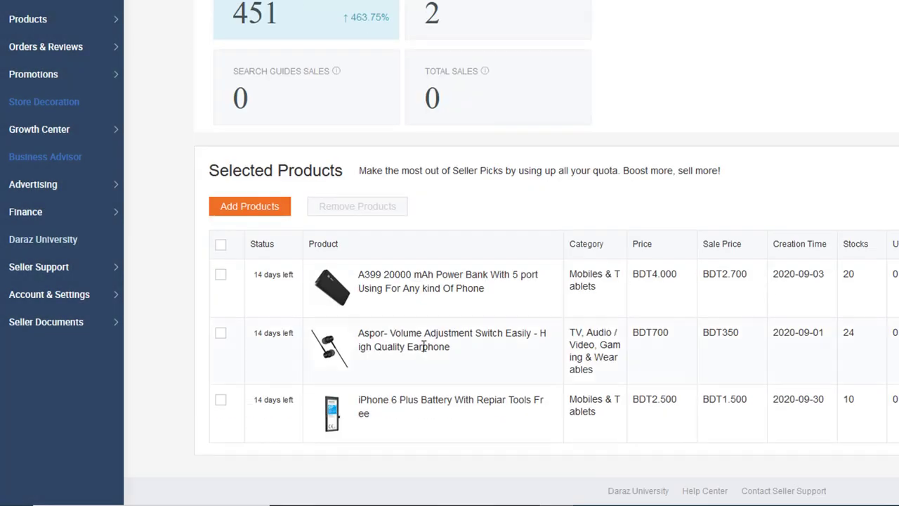
# Browse the products available for Seller Picks, including pages 9 and 8, without adding any.
pyautogui.click(260, 217)
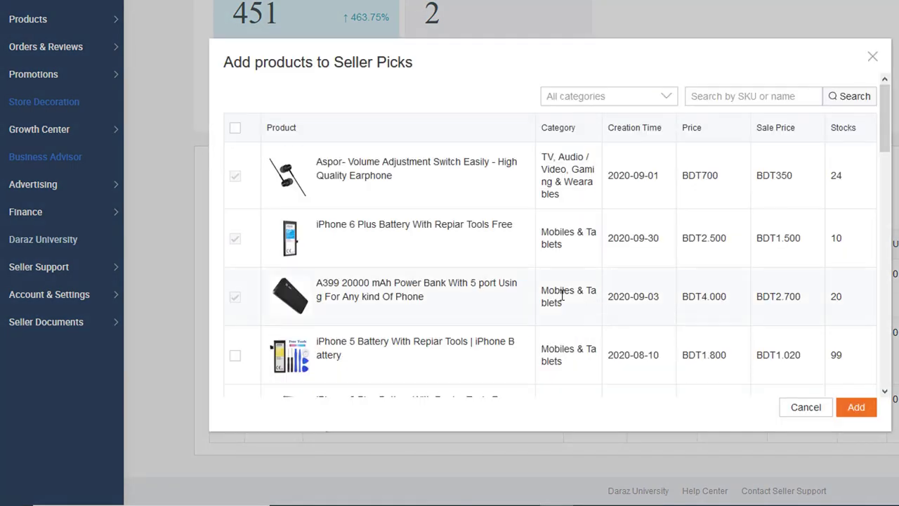
pyautogui.scroll(-10, 430, 257)
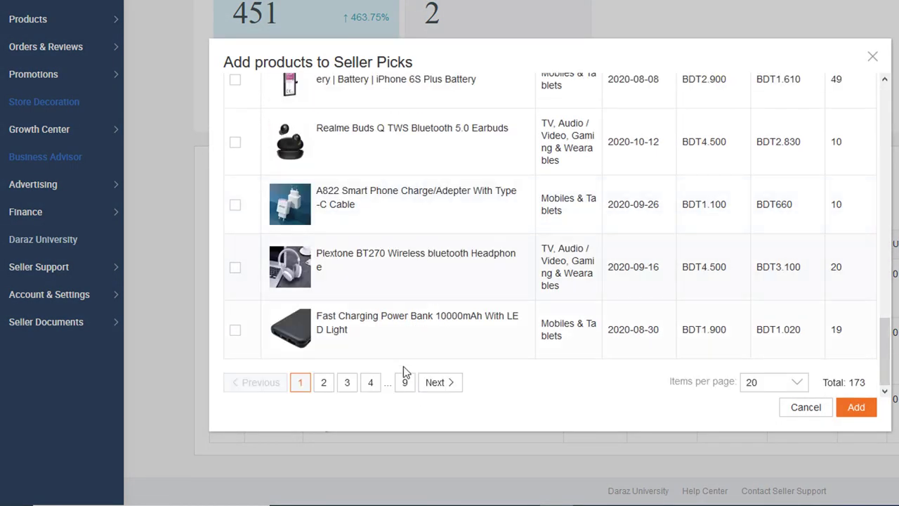
pyautogui.click(404, 384)
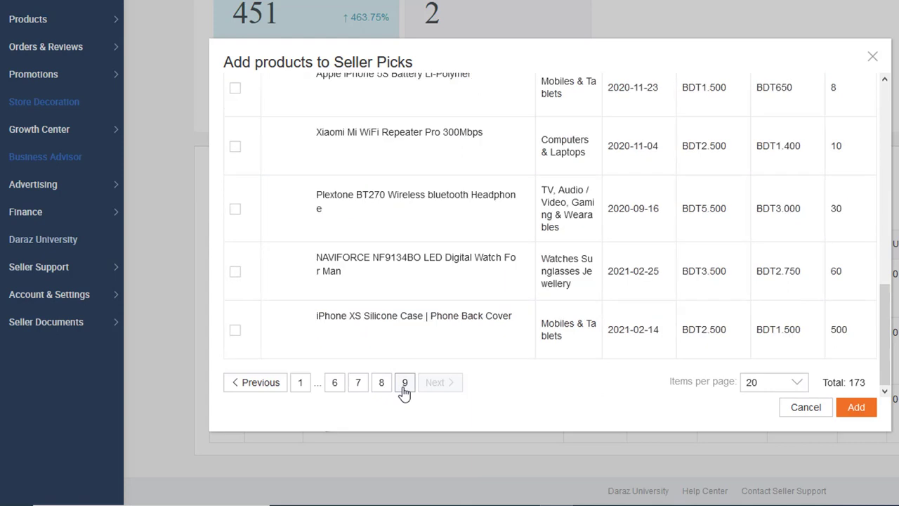
pyautogui.click(382, 388)
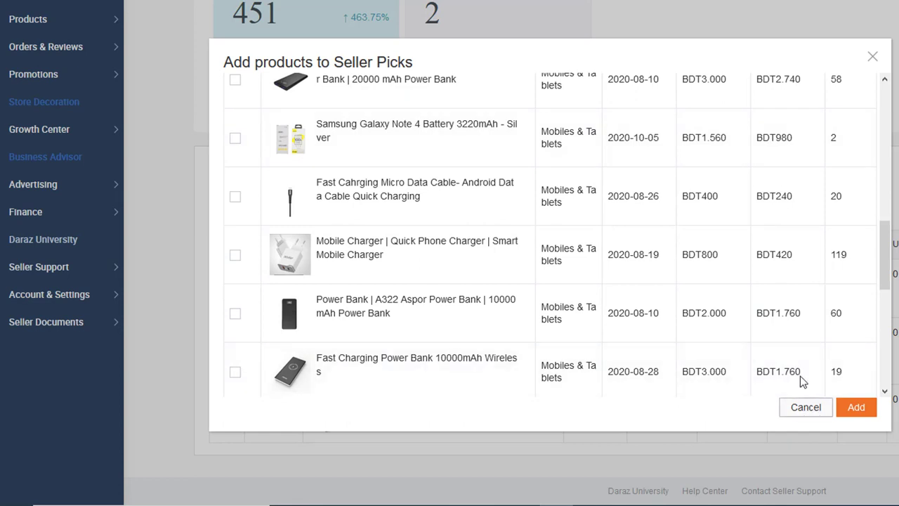
pyautogui.click(871, 57)
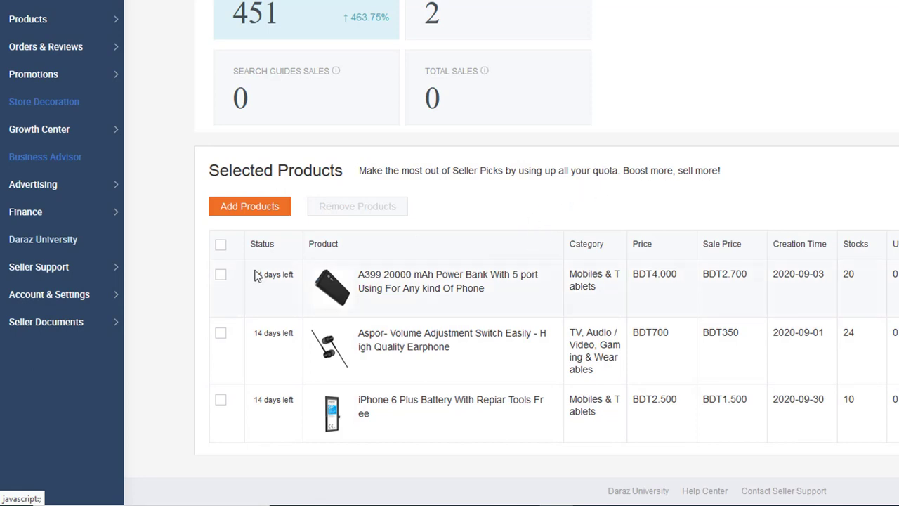
pyautogui.moveTo(254, 274); pyautogui.dragTo(288, 275)
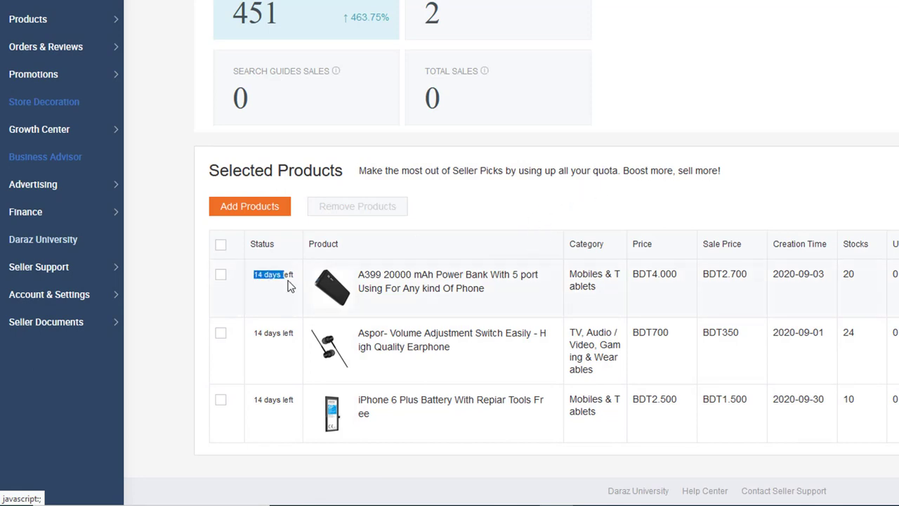
pyautogui.click(469, 214)
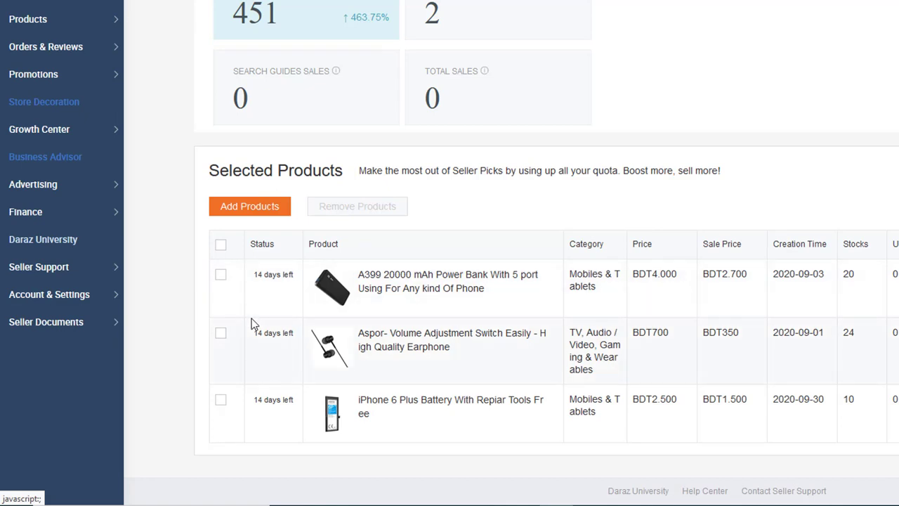
# Try to remove the A399 20000 mAh 5-port power bank from the selected Seller Picks products.
pyautogui.click(220, 275)
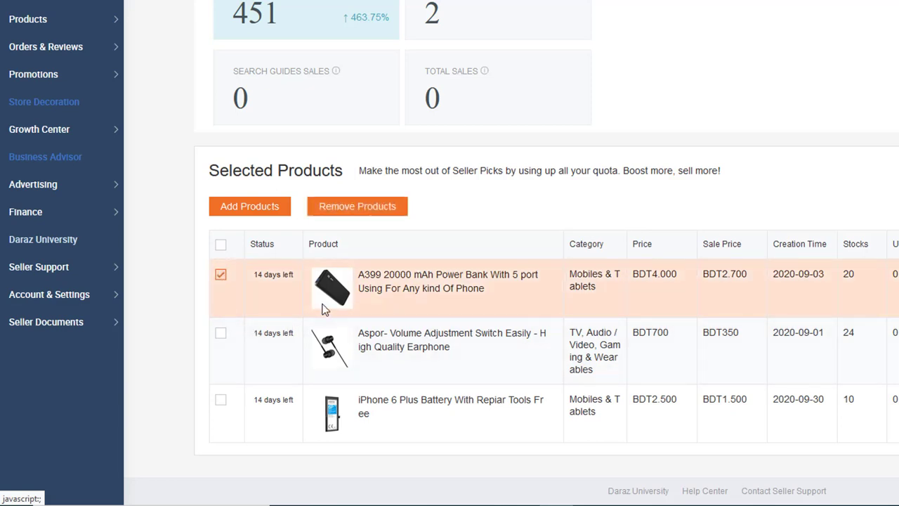
pyautogui.click(349, 215)
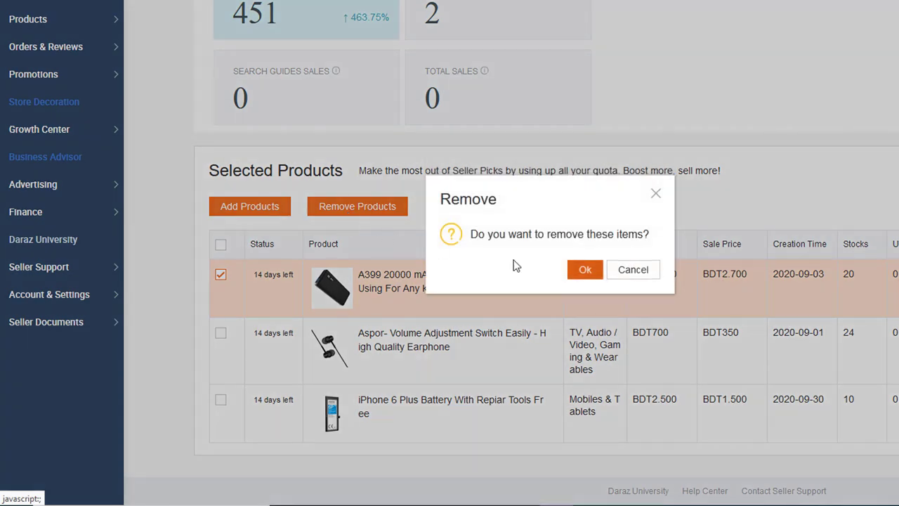
pyautogui.click(583, 269)
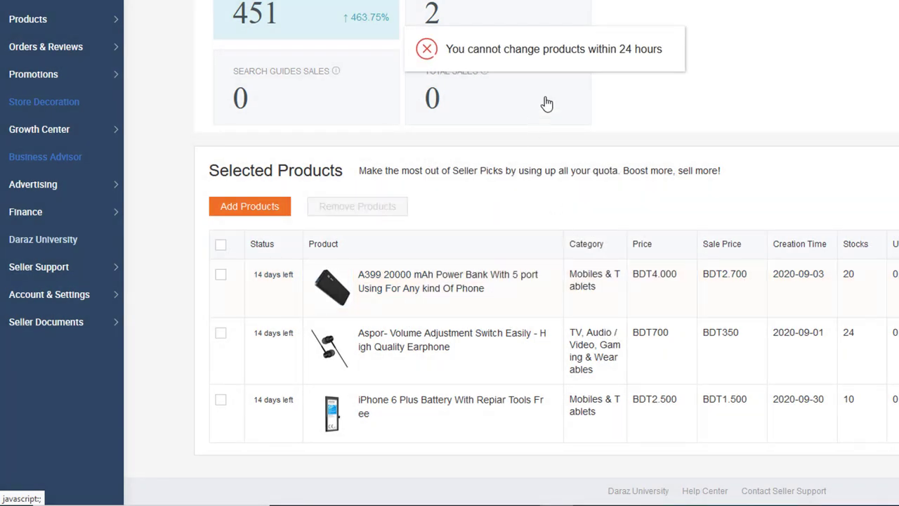